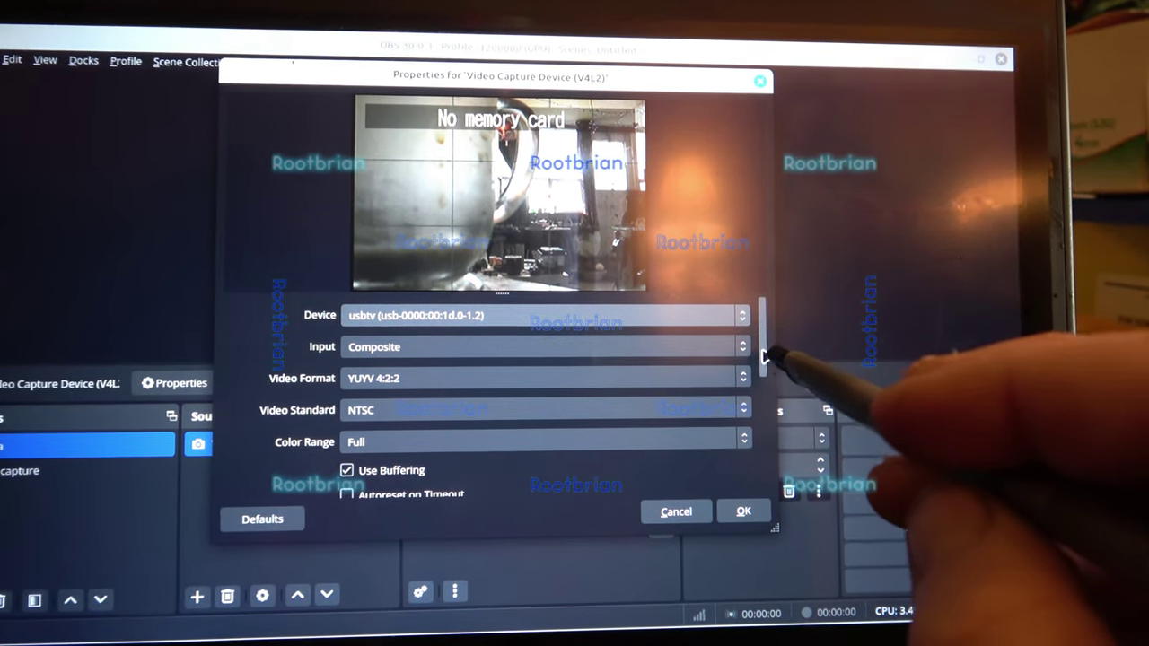
pyautogui.moveTo(766, 357); pyautogui.dragTo(762, 400)
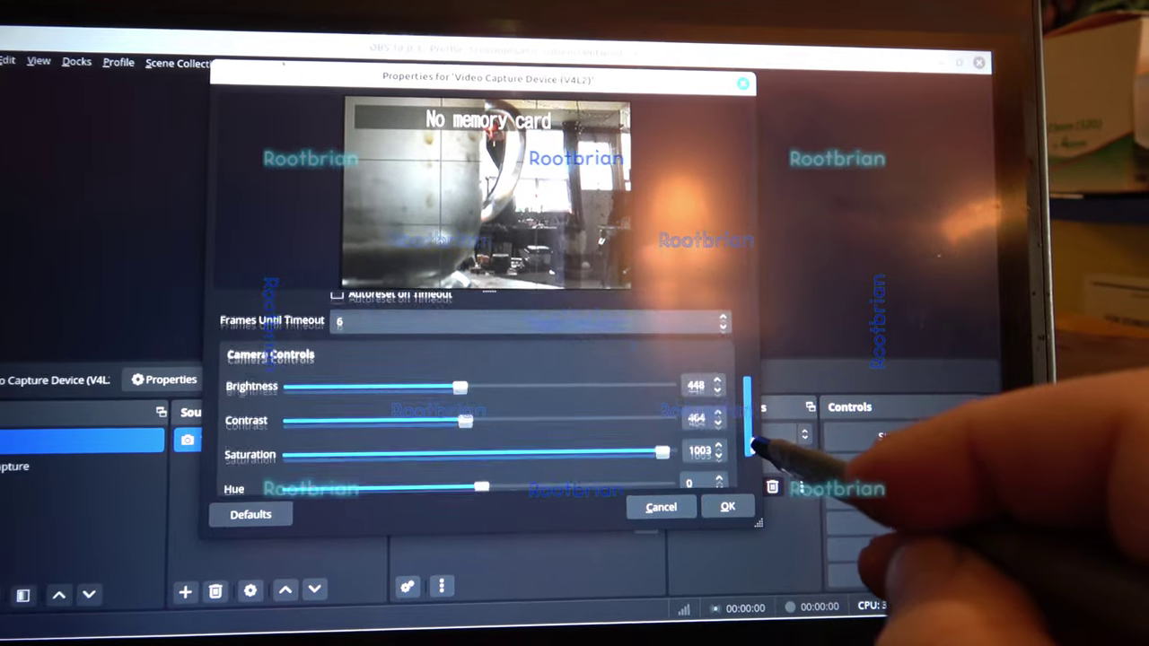
pyautogui.moveTo(755, 444); pyautogui.dragTo(754, 471)
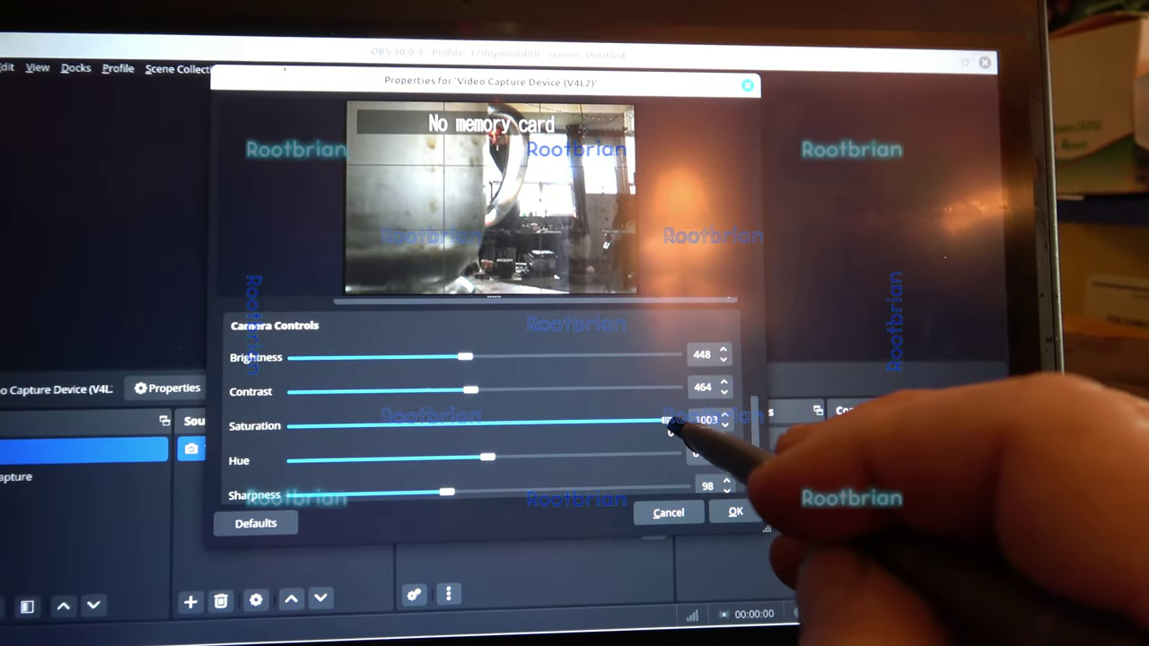
pyautogui.scroll(3, 671, 429)
pyautogui.moveTo(756, 431); pyautogui.dragTo(756, 458)
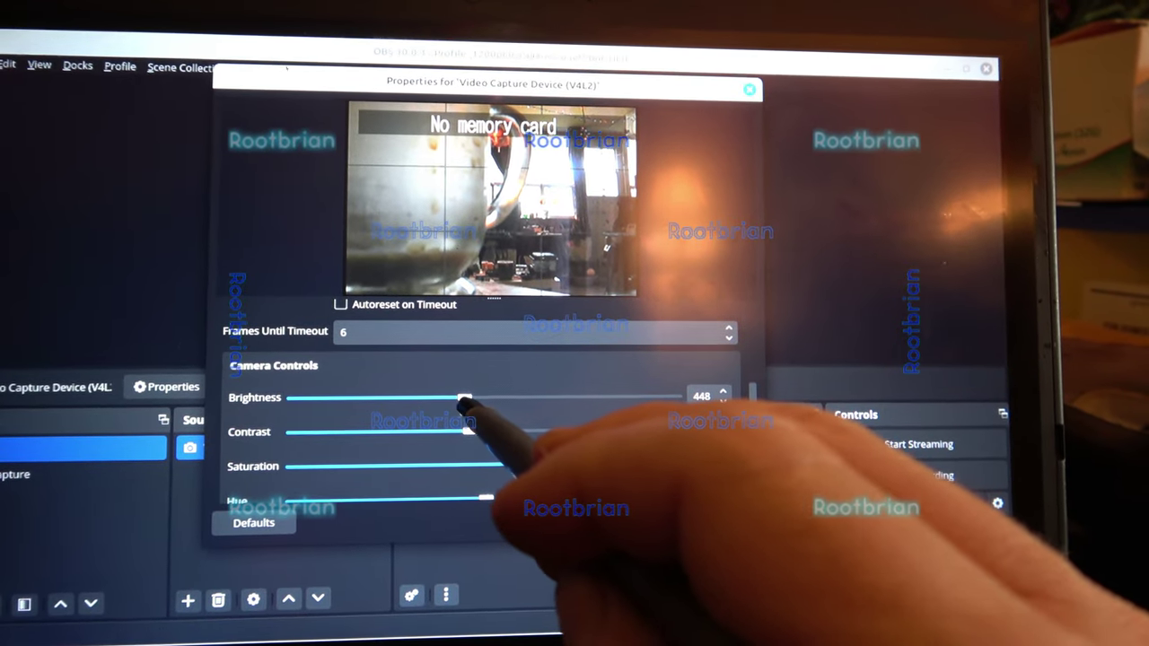
pyautogui.scroll(2, 489, 412)
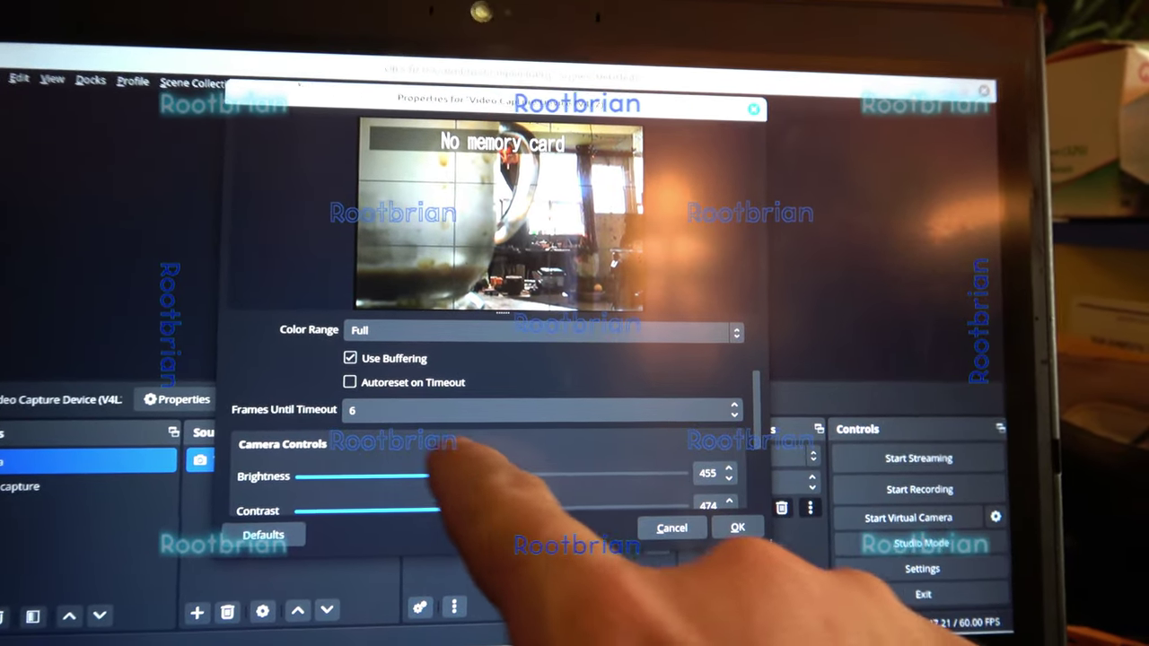
# Drag the camera Brightness slider down a notch to about 467.
pyautogui.moveTo(431, 476); pyautogui.dragTo(496, 480)
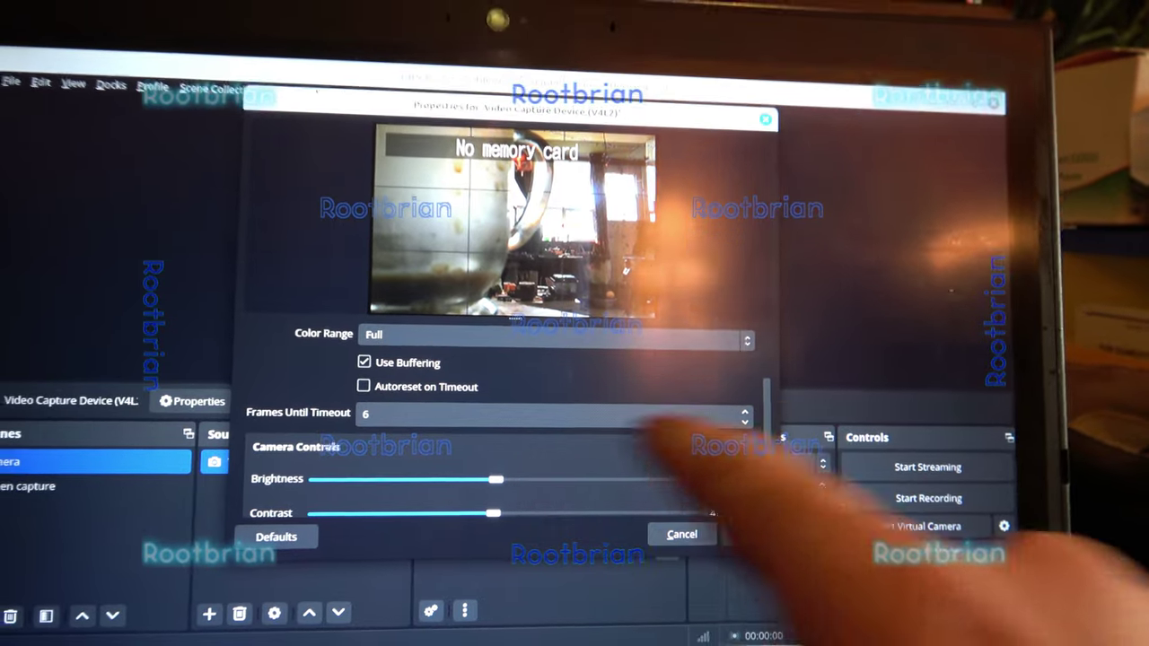
pyautogui.moveTo(768, 397); pyautogui.dragTo(768, 476)
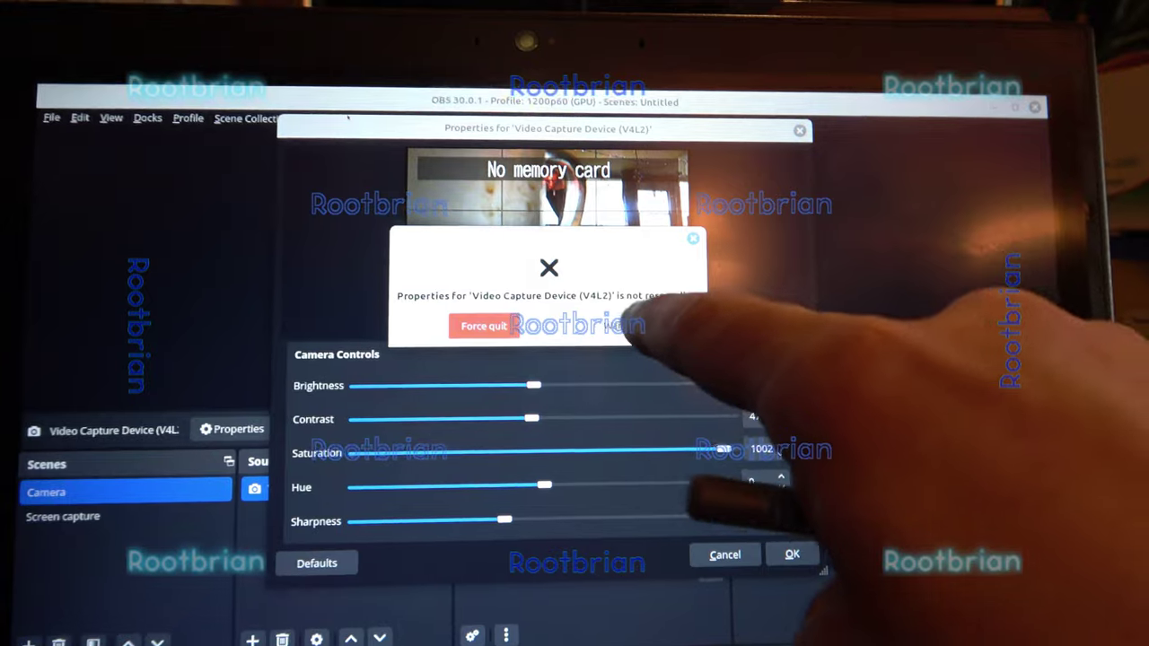
# Choose Wait on the not-responding warning to keep the properties window open.
pyautogui.click(565, 309)
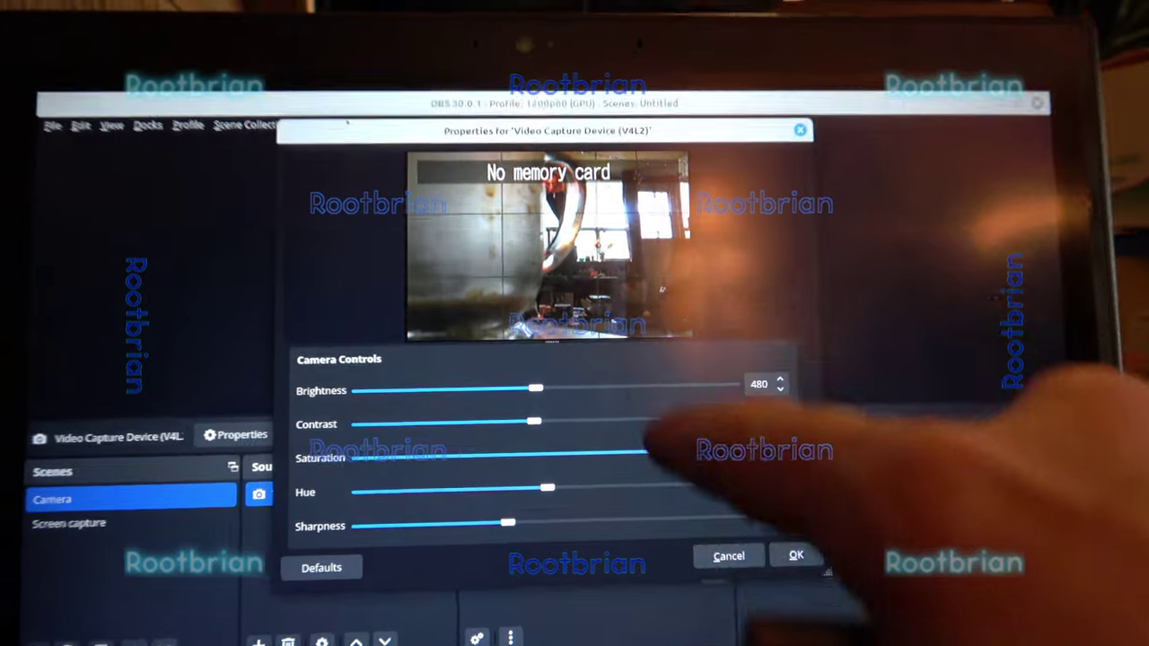
pyautogui.moveTo(575, 489); pyautogui.dragTo(583, 601)
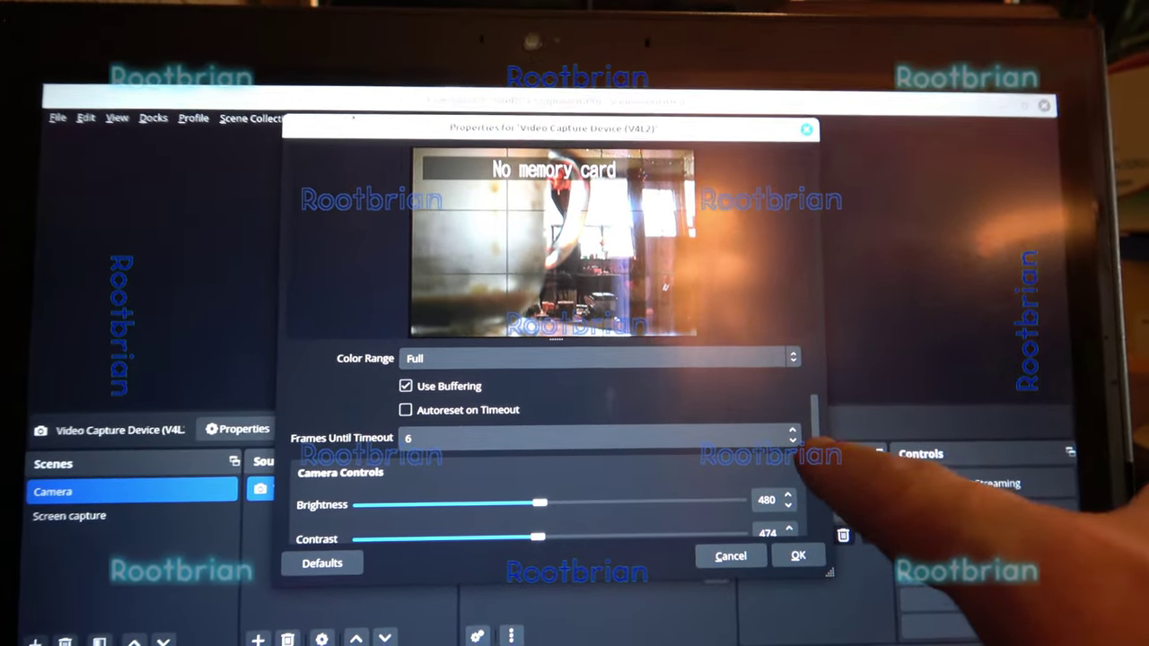
pyautogui.moveTo(813, 431); pyautogui.dragTo(812, 503)
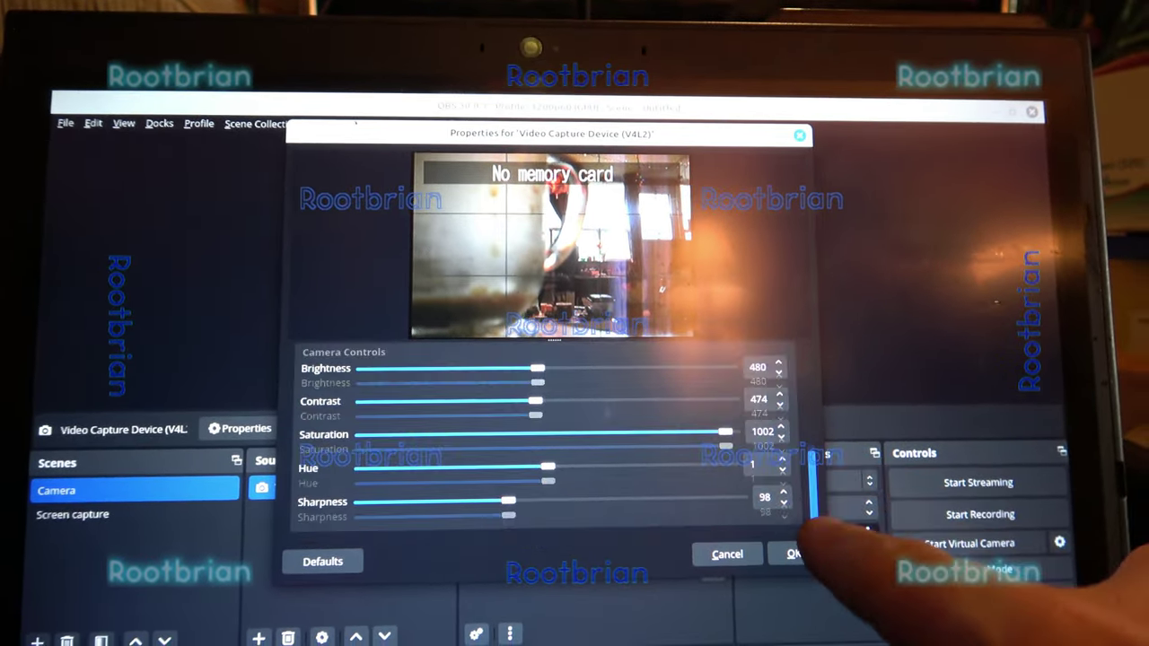